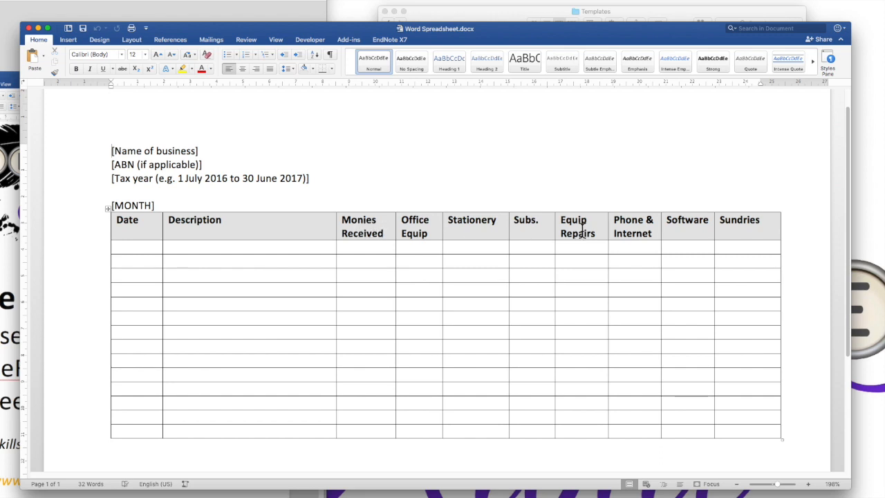
Replace the business name placeholder above the table with "My Little Business"
{"action": "left_click", "coordinate": [132, 250]}
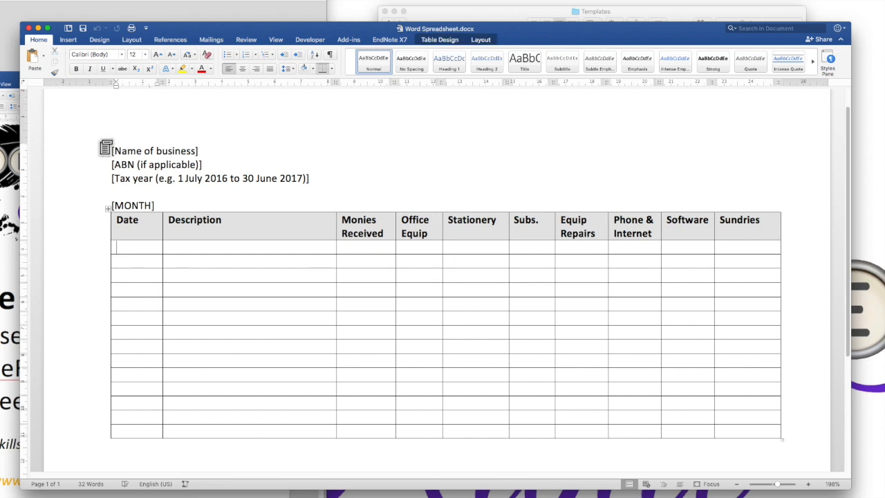
{"action": "left_click_drag", "start_coordinate": [112, 149], "coordinate": [202, 146]}
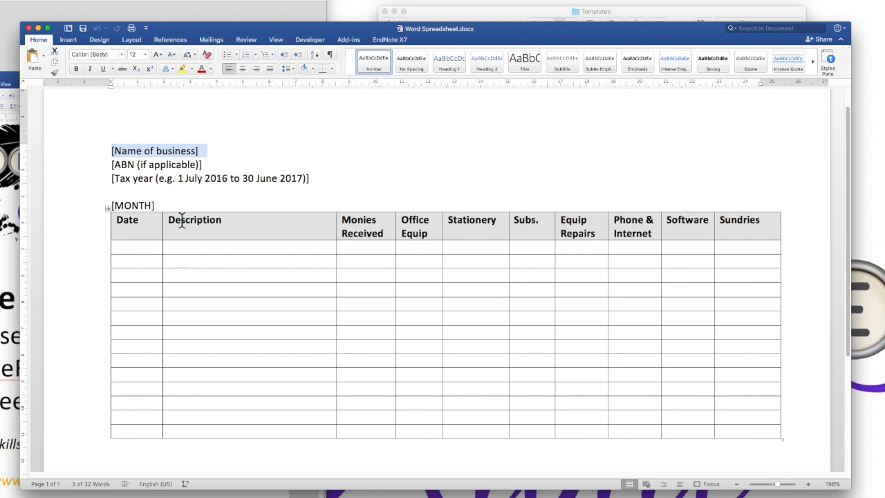
{"action": "type", "text": "My Li"}
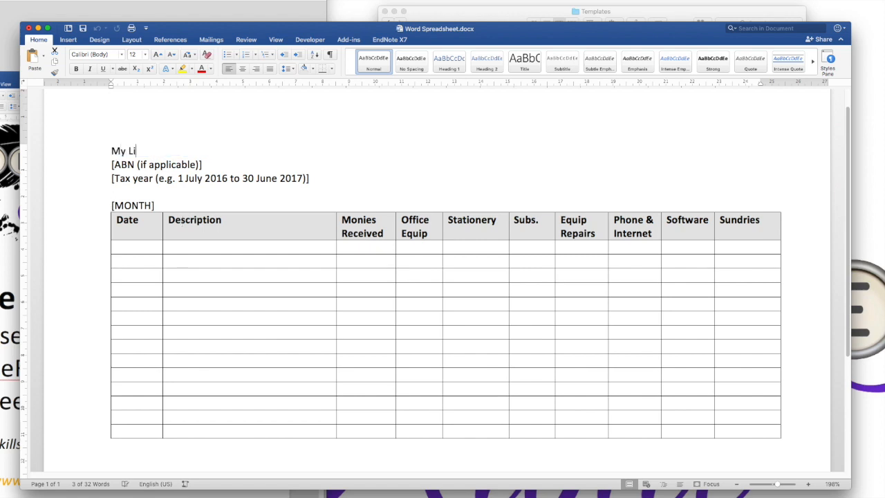
{"action": "type", "text": "ttle Bussines"}
{"action": "key", "text": "BackSpace"}
{"action": "key", "text": "BackSpace"}
{"action": "key", "text": "BackSpace"}
{"action": "key", "text": "BackSpace"}
{"action": "key", "text": "BackSpace"}
{"action": "type", "text": "iness"}
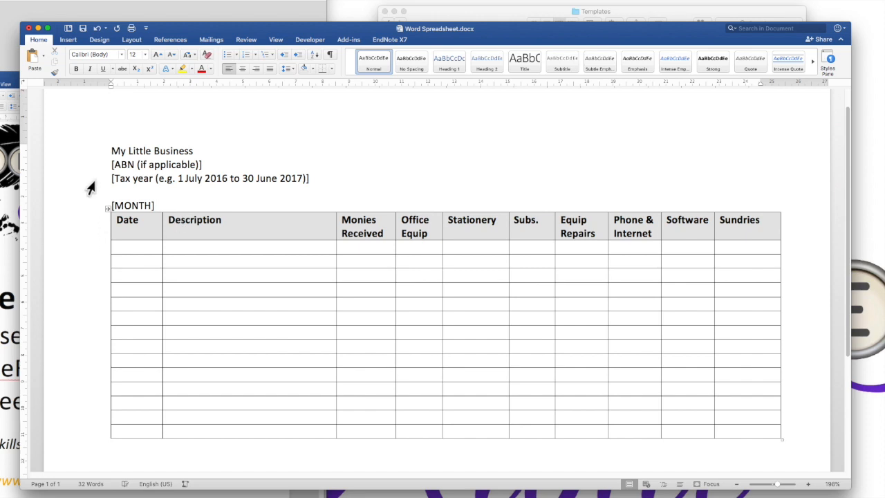
Replace the tax year placeholder with "1 July 2017 to 30 June 2018"
{"action": "left_click_drag", "start_coordinate": [108, 164], "coordinate": [221, 163]}
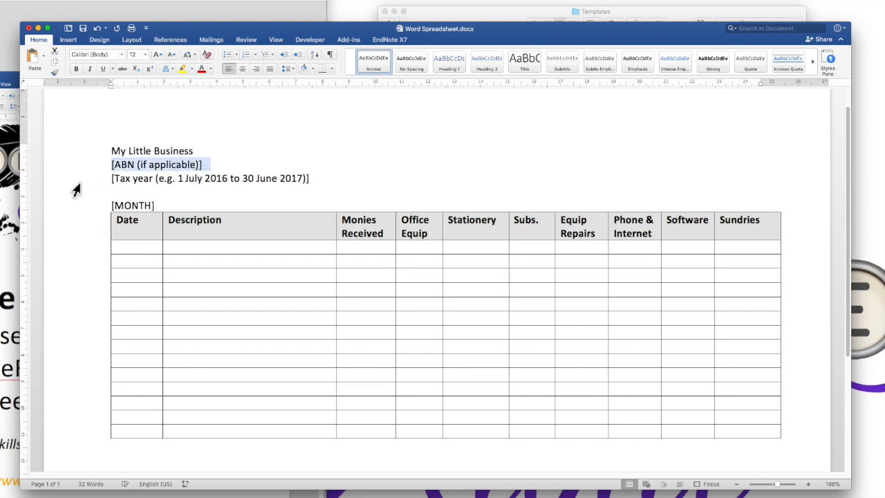
{"action": "left_click_drag", "start_coordinate": [110, 181], "coordinate": [311, 180]}
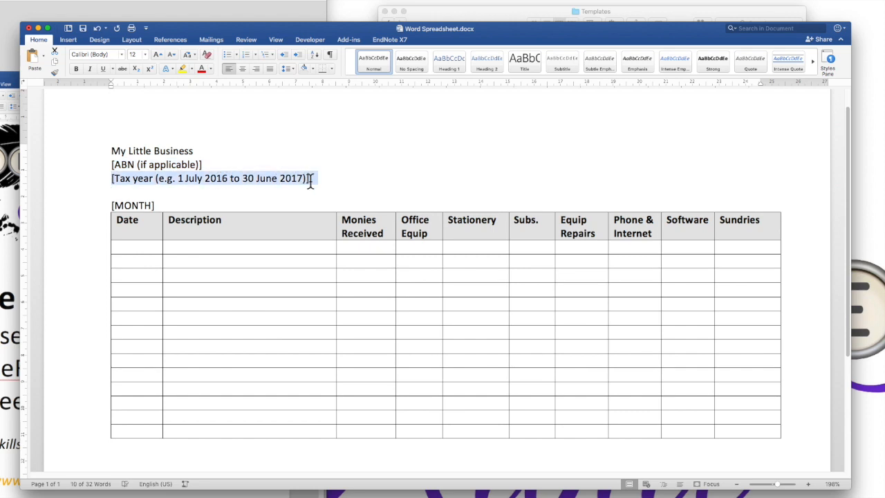
{"action": "type", "text": "1"}
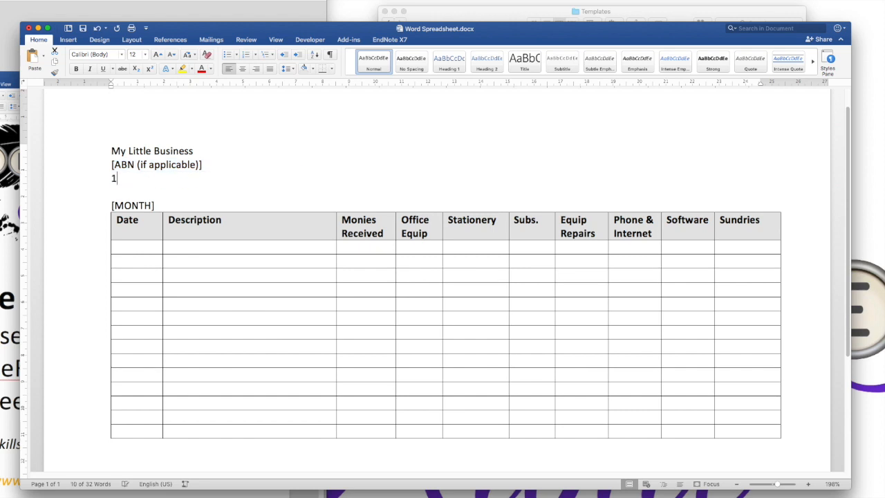
{"action": "type", "text": " July 2017 to "}
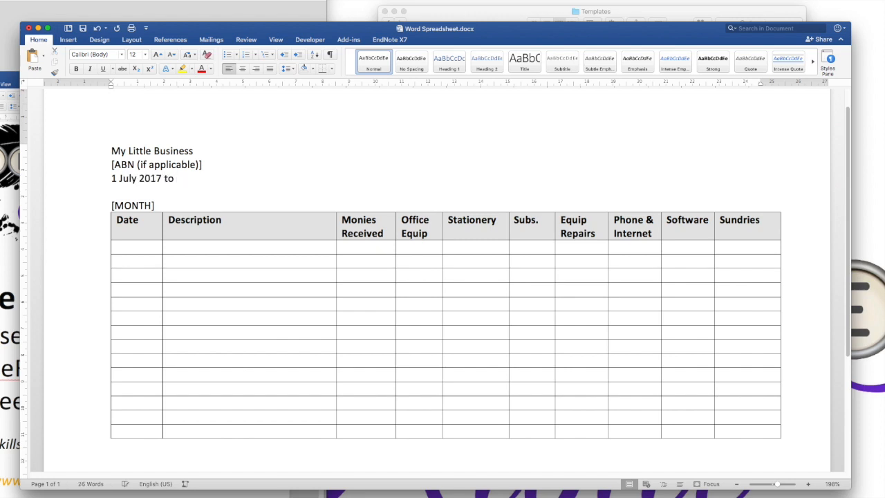
{"action": "type", "text": "30 June 2018"}
Replace the month placeholder above the table with "JULY"
{"action": "left_click_drag", "start_coordinate": [110, 200], "coordinate": [156, 199]}
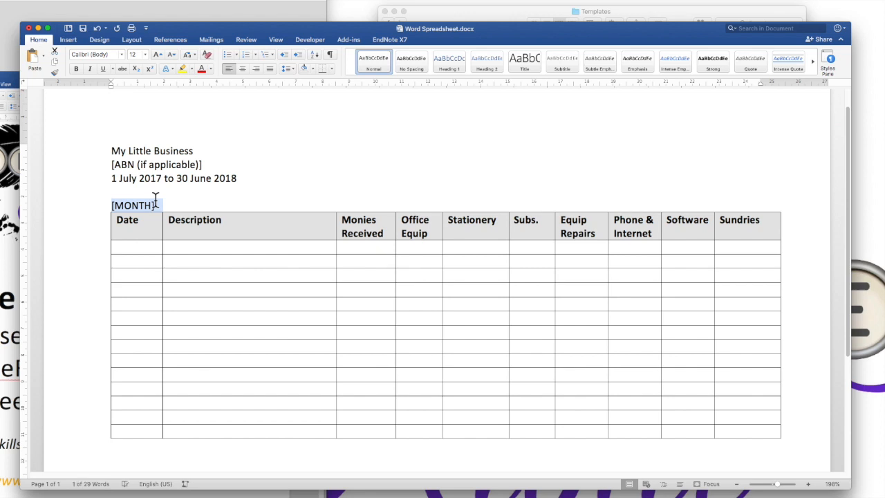
{"action": "key", "text": "BackSpace"}
{"action": "type", "text": "July"}
{"action": "key", "text": "BackSpace"}
{"action": "key", "text": "BackSpace"}
{"action": "key", "text": "BackSpace"}
{"action": "key", "text": "BackSpace"}
{"action": "type", "text": "JULY"}
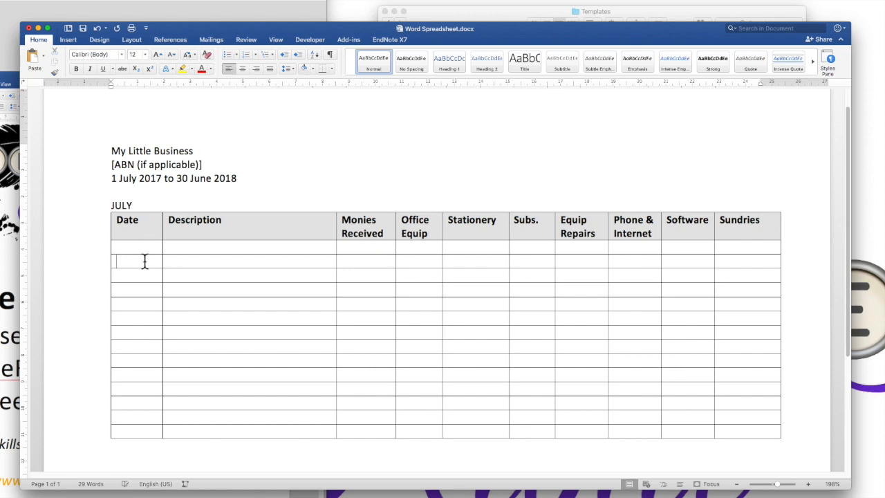
Show the formatting marks and right-align all empty amount cells from Monies Received to Sundries
{"action": "left_click", "coordinate": [130, 253]}
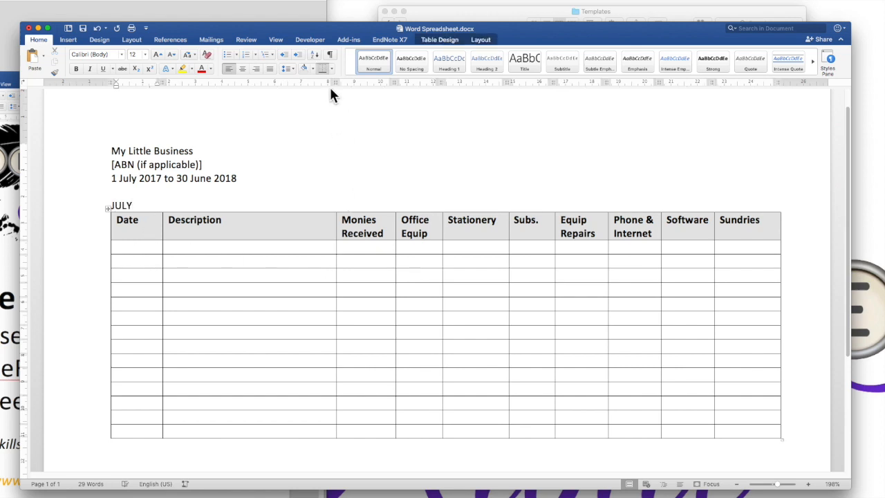
{"action": "left_click", "coordinate": [329, 55]}
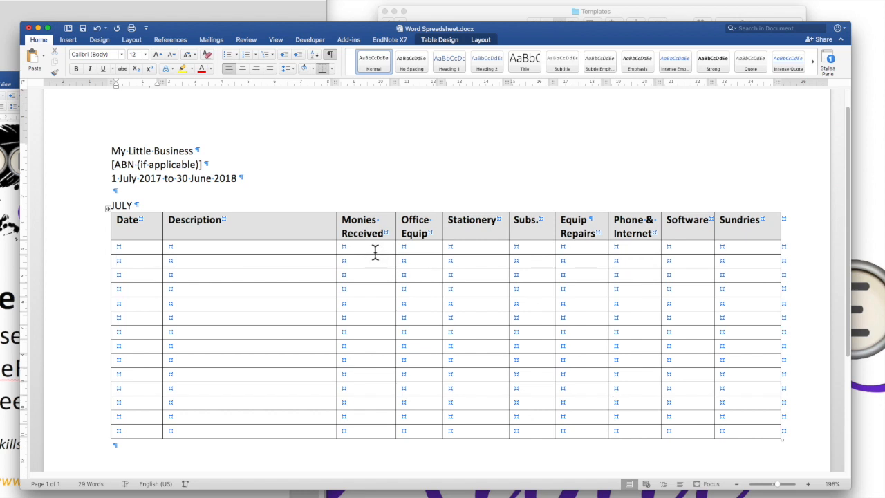
{"action": "left_click_drag", "start_coordinate": [371, 249], "coordinate": [705, 419]}
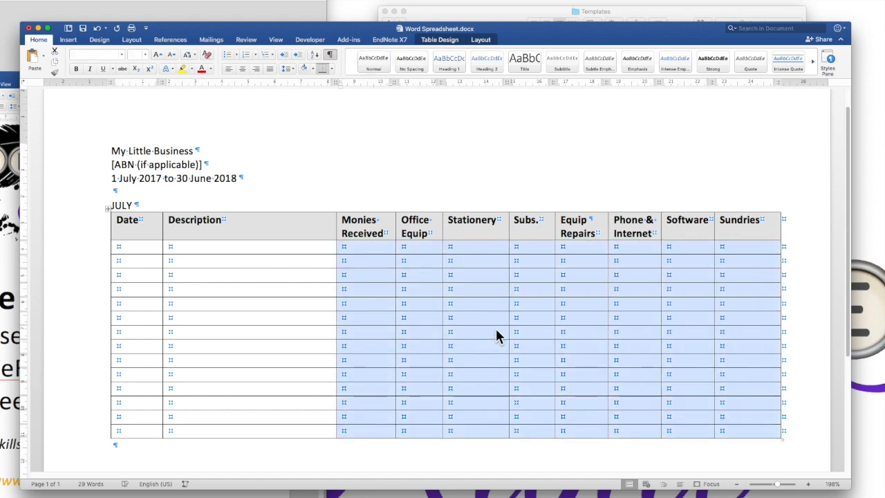
{"action": "left_click", "coordinate": [255, 66]}
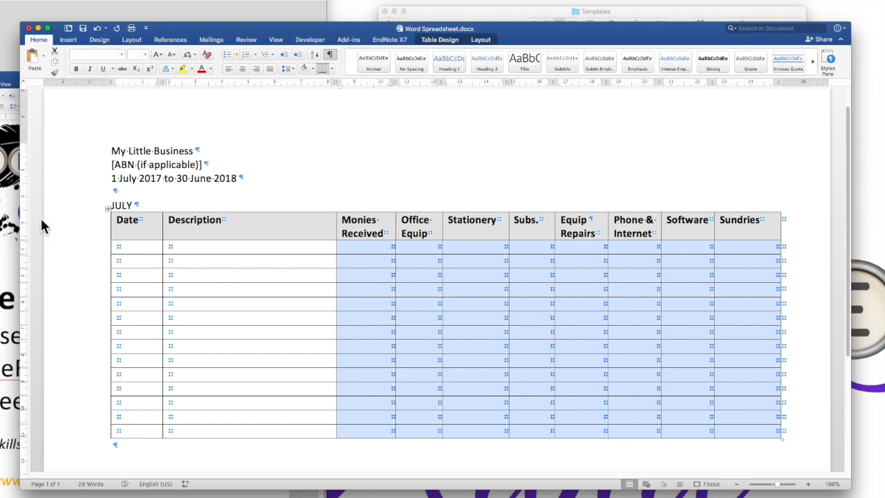
Fill the first entry row with date 2 and description "Officeworks - desk"
{"action": "left_click", "coordinate": [138, 246]}
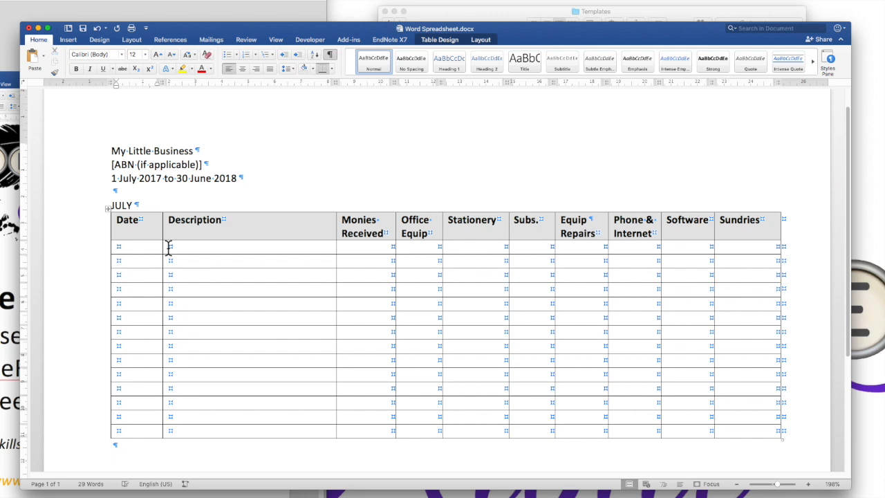
{"action": "type", "text": "2"}
{"action": "key", "text": "Tab"}
{"action": "type", "text": "OFFI"}
{"action": "key", "text": "BackSpace"}
{"action": "key", "text": "BackSpace"}
{"action": "key", "text": "BackSpace"}
{"action": "type", "text": "ffice2wo"}
{"action": "key", "text": "BackSpace"}
{"action": "key", "text": "BackSpace"}
{"action": "key", "text": "BackSpace"}
{"action": "type", "text": "works"}
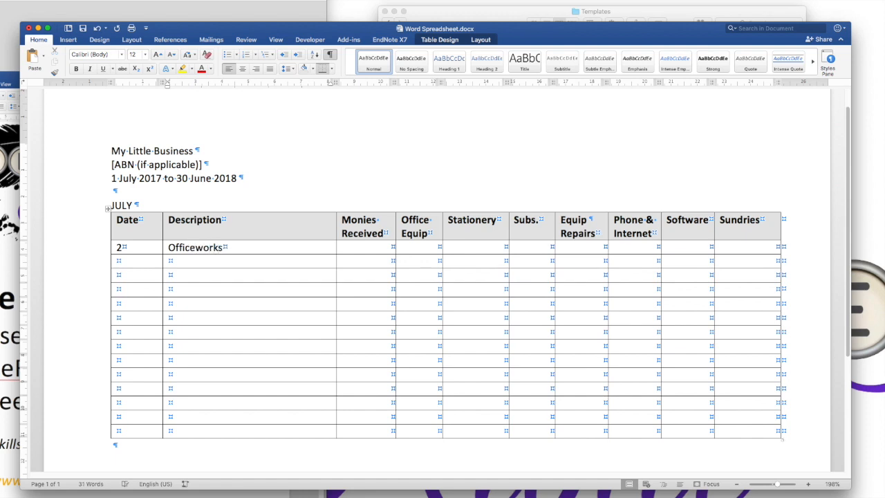
{"action": "type", "text": " - desk"}
Enter 250.00 as the Office Equip amount for the desk purchase
{"action": "key", "text": "Tab"}
{"action": "key", "text": "Tab"}
{"action": "key", "text": "Tab"}
{"action": "key", "text": "Tab"}
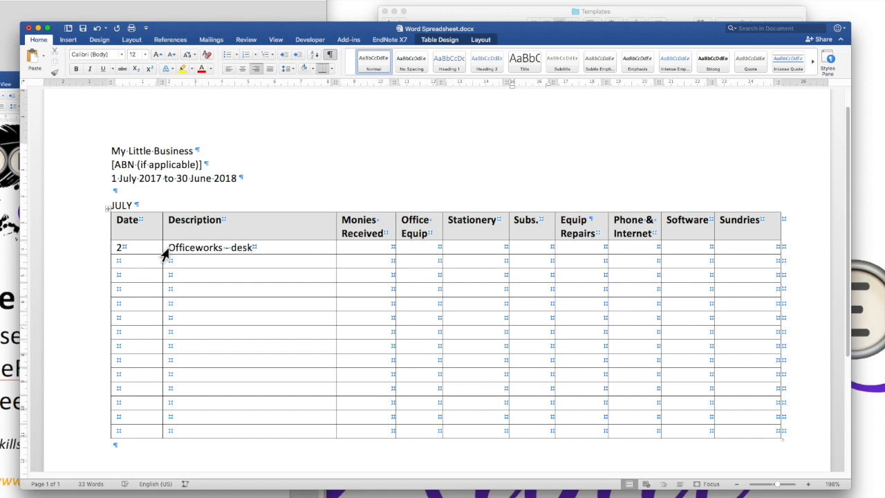
{"action": "left_click", "coordinate": [427, 247]}
{"action": "left_click", "coordinate": [302, 247]}
{"action": "key", "text": "Tab"}
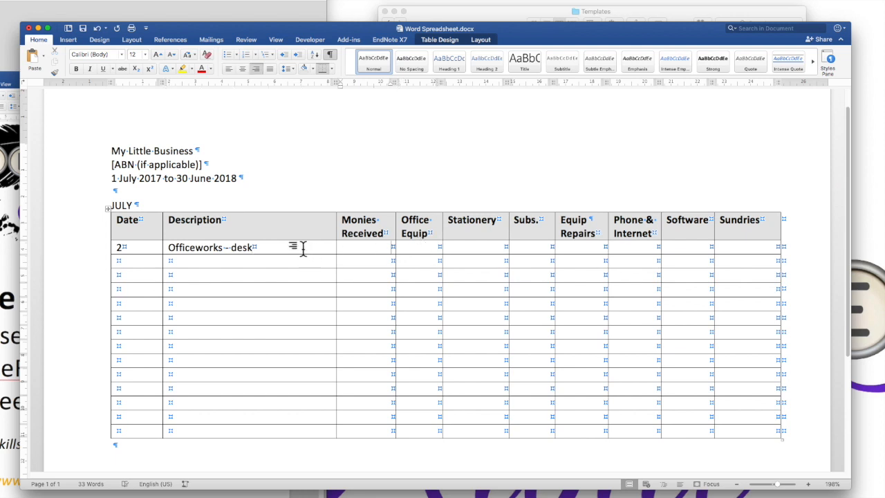
{"action": "key", "text": "Tab"}
{"action": "key", "text": "shift+Tab"}
{"action": "key", "text": "shift+Tab"}
{"action": "key", "text": "Tab"}
{"action": "type", "text": "150.0"}
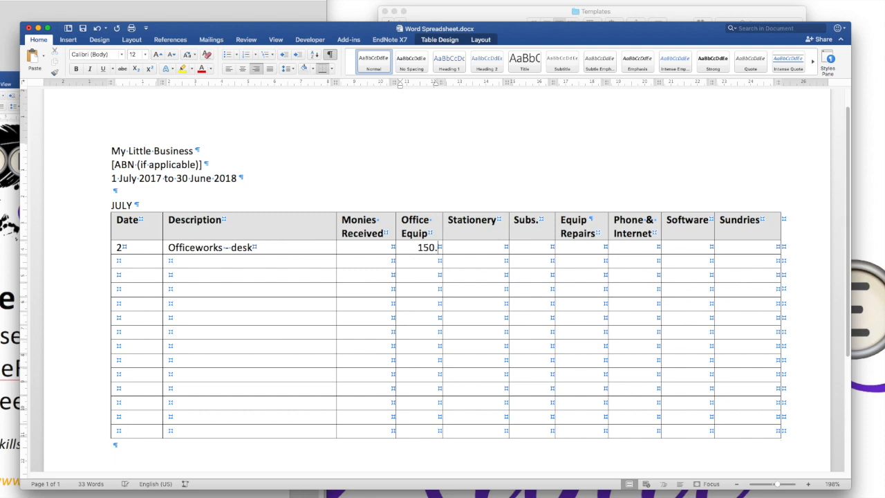
{"action": "key", "text": "BackSpace"}
{"action": "key", "text": "BackSpace"}
{"action": "key", "text": "BackSpace"}
{"action": "key", "text": "BackSpace"}
{"action": "key", "text": "BackSpace"}
{"action": "type", "text": "250.00"}
Fill the second entry row with date 5, description "Officeworks - chair" and an Office Equip amount of 99.00
{"action": "left_click", "coordinate": [121, 261]}
{"action": "type", "text": "5"}
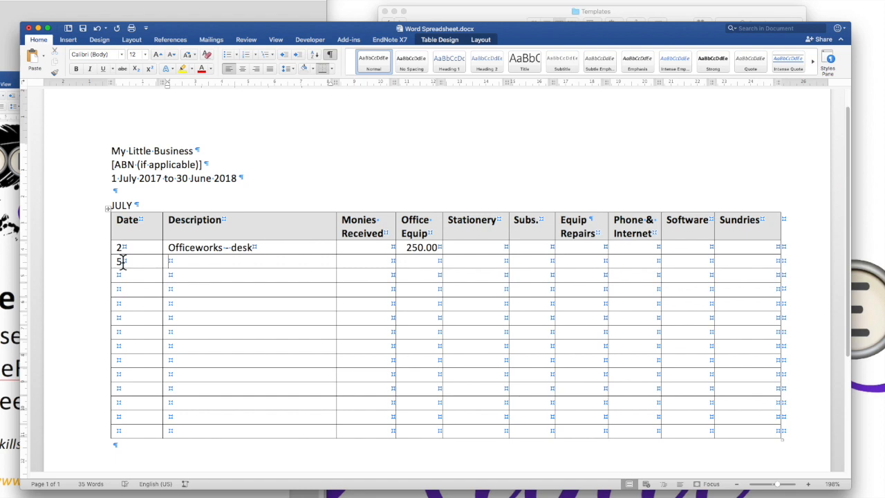
{"action": "key", "text": "Tab"}
{"action": "type", "text": "Officeworks"}
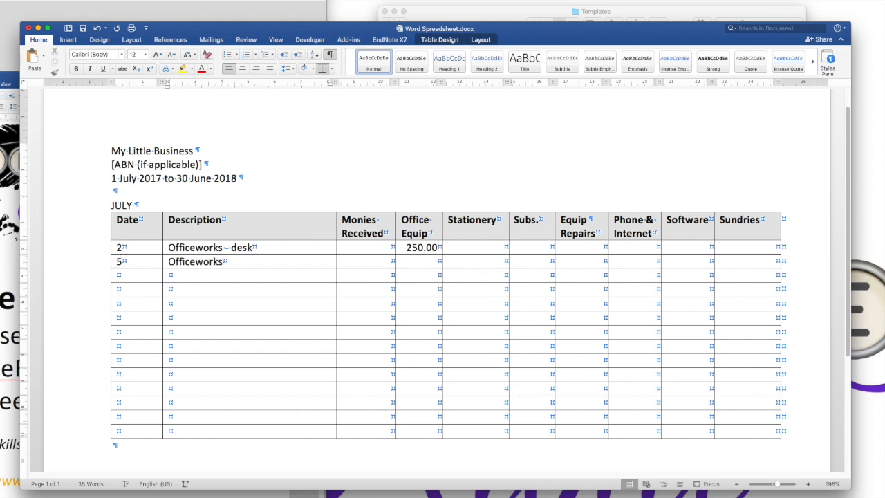
{"action": "type", "text": " - chair"}
{"action": "key", "text": "Tab"}
{"action": "key", "text": "Tab"}
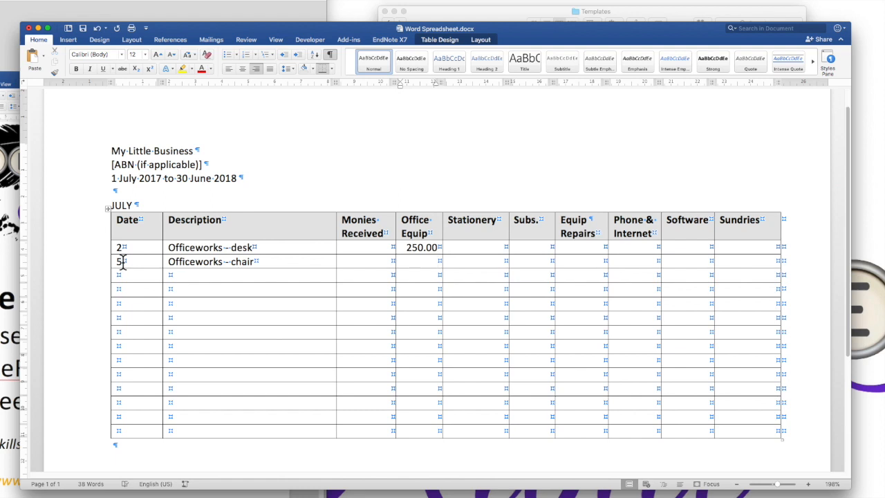
{"action": "type", "text": "99.00"}
Enter 0 in every empty amount cell of the desk row
{"action": "left_click", "coordinate": [367, 249]}
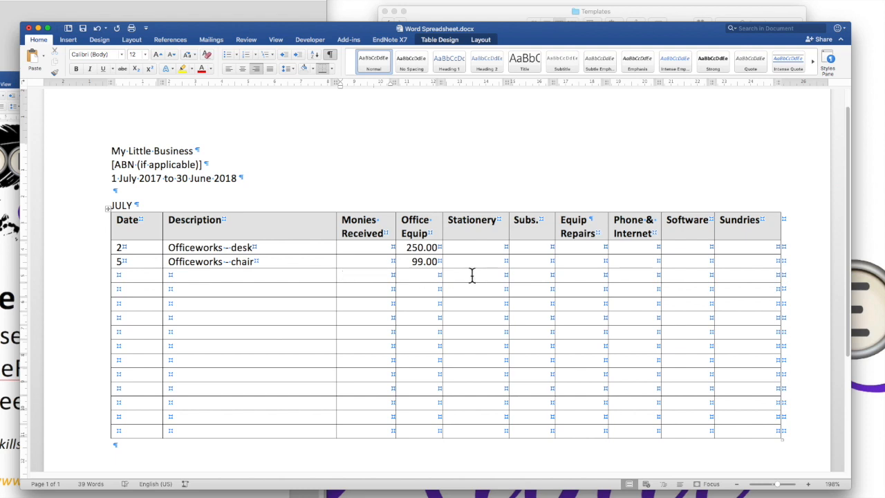
{"action": "type", "text": "0"}
{"action": "key", "text": "Tab"}
{"action": "key", "text": "Tab"}
{"action": "type", "text": "0"}
{"action": "key", "text": "Tab"}
{"action": "type", "text": "0"}
{"action": "key", "text": "Tab"}
{"action": "type", "text": "0"}
{"action": "key", "text": "Tab"}
{"action": "type", "text": "0"}
{"action": "key", "text": "Tab"}
{"action": "type", "text": "0"}
{"action": "key", "text": "Tab"}
{"action": "type", "text": "0"}
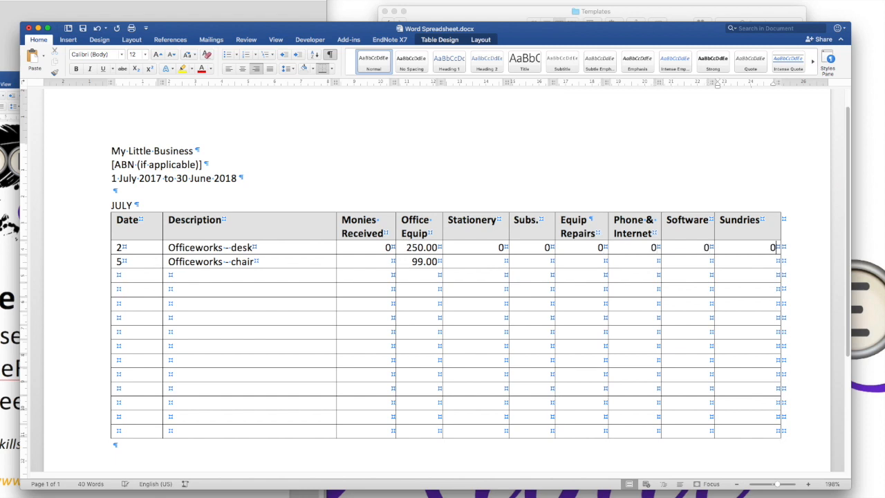
Enter 0 in every empty amount cell of the chair row
{"action": "left_click", "coordinate": [378, 263]}
{"action": "type", "text": "0"}
{"action": "key", "text": "Tab"}
{"action": "key", "text": "Tab"}
{"action": "type", "text": "0"}
{"action": "key", "text": "Tab"}
{"action": "type", "text": "0"}
{"action": "key", "text": "Tab"}
{"action": "type", "text": "0"}
{"action": "key", "text": "Tab"}
{"action": "type", "text": "0"}
{"action": "key", "text": "Tab"}
{"action": "type", "text": "0"}
{"action": "key", "text": "Tab"}
{"action": "type", "text": "0"}
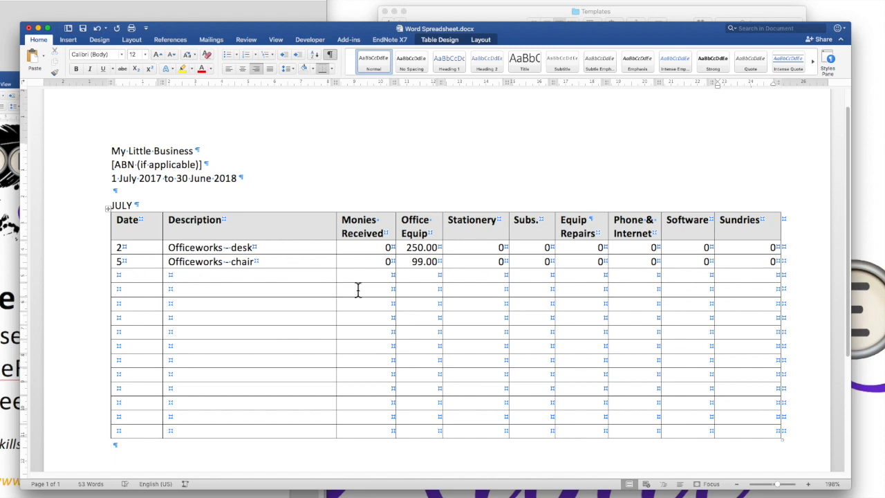
Enter 0 in the third entry row's cells from Monies Received through Subs
{"action": "left_click", "coordinate": [381, 275]}
{"action": "type", "text": "0"}
{"action": "key", "text": "Tab"}
{"action": "type", "text": "0"}
{"action": "key", "text": "Tab"}
{"action": "type", "text": "0"}
{"action": "key", "text": "Tab"}
{"action": "type", "text": "0"}
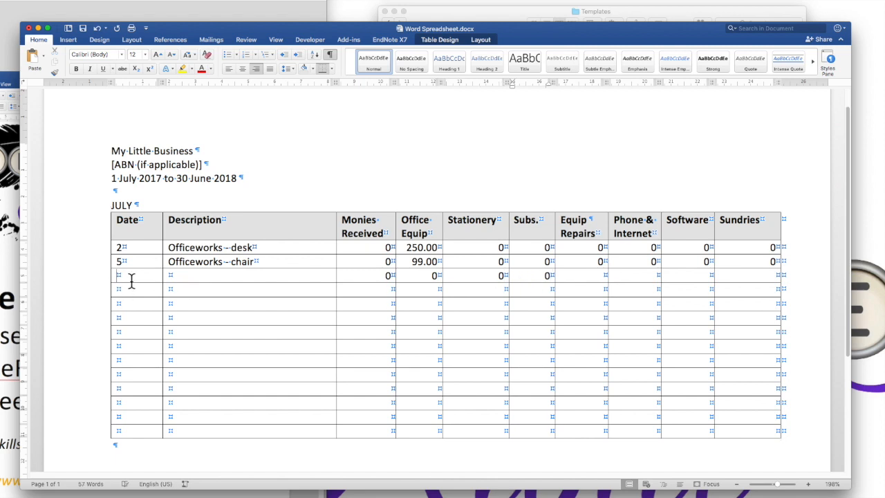
Give the third entry row the date 9 and the description "Internet"
{"action": "left_click", "coordinate": [131, 281]}
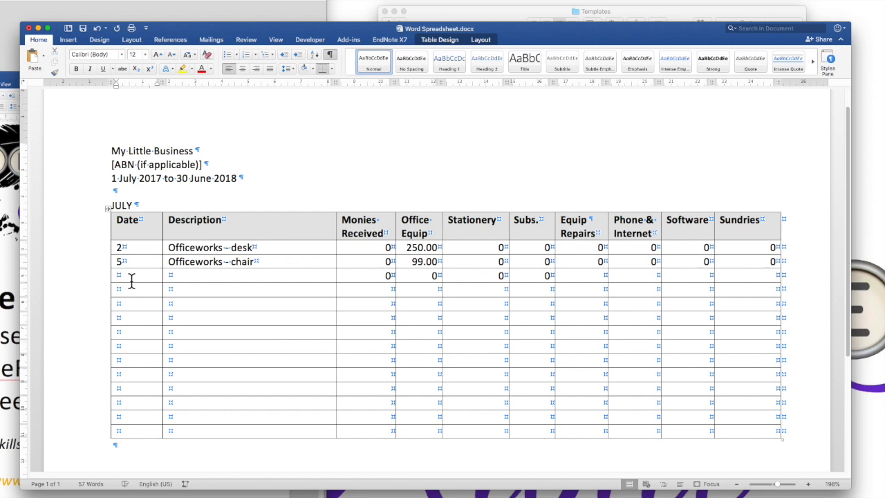
{"action": "type", "text": "9"}
{"action": "key", "text": "Tab"}
{"action": "type", "text": "Internet"}
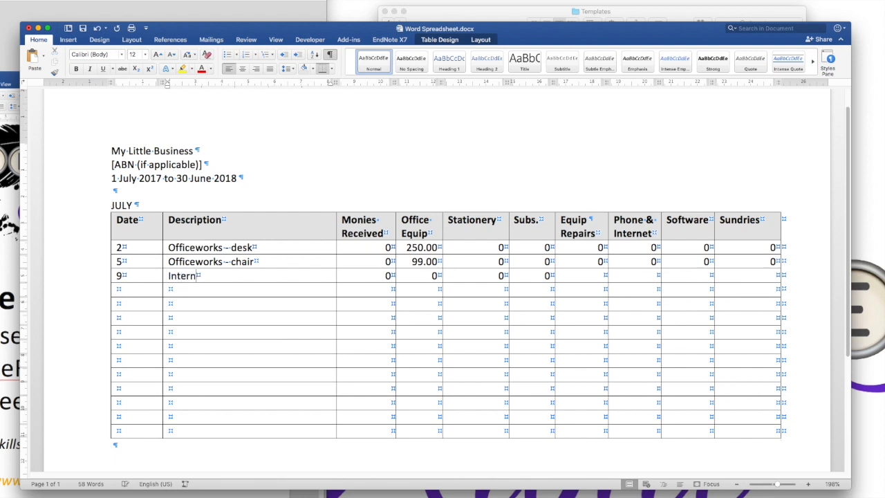
Complete the Internet row with 79 under Phone & Internet and 0 under Equip Repairs, Software and Sundries
{"action": "key", "text": "Tab"}
{"action": "key", "text": "Tab"}
{"action": "key", "text": "Tab"}
{"action": "key", "text": "Tab"}
{"action": "key", "text": "Tab"}
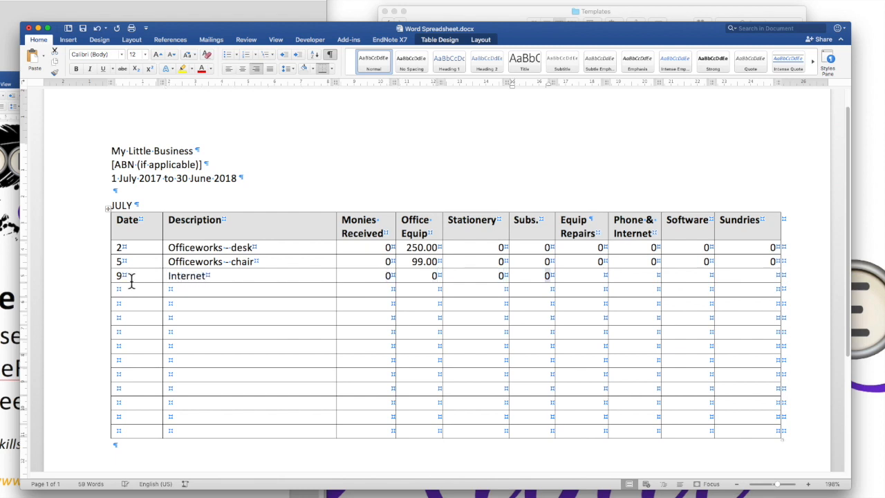
{"action": "type", "text": "0"}
{"action": "key", "text": "Tab"}
{"action": "type", "text": "79"}
{"action": "key", "text": "Tab"}
{"action": "type", "text": "-"}
{"action": "key", "text": "Tab"}
{"action": "type", "text": "-"}
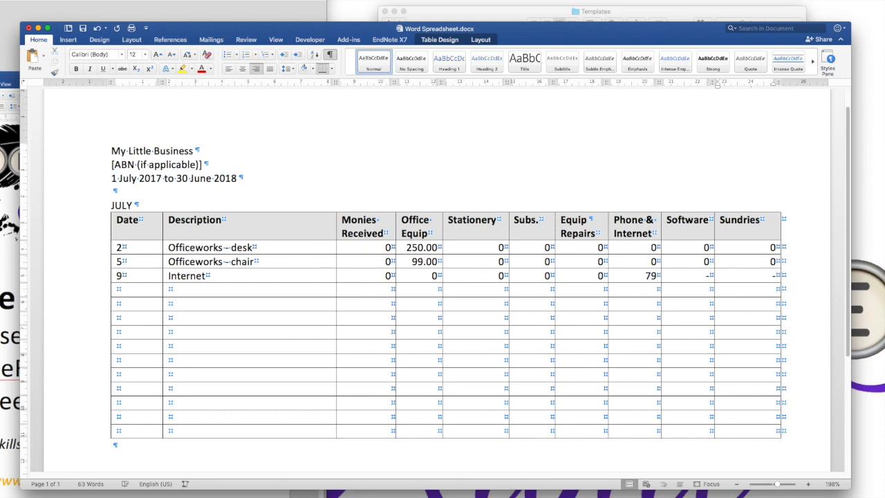
{"action": "key", "text": "shift+Tab"}
{"action": "type", "text": "0"}
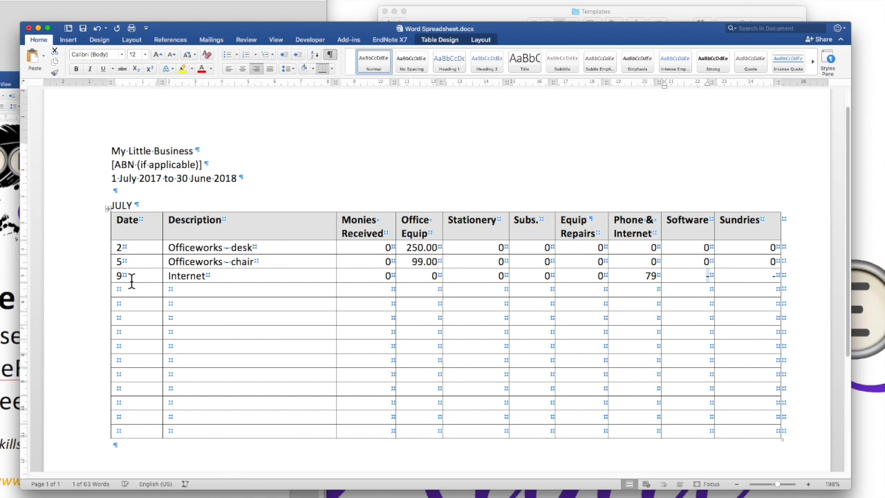
{"action": "key", "text": "Tab"}
{"action": "type", "text": "0"}
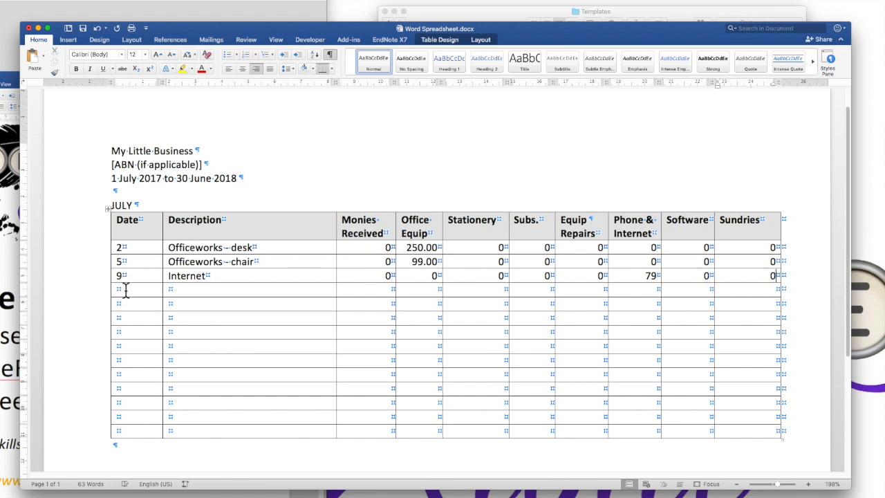
Enter 0 in all amount cells of the fourth entry row, from Monies Received to Sundries
{"action": "left_click", "coordinate": [125, 291]}
{"action": "left_click", "coordinate": [354, 289]}
{"action": "type", "text": "0\t0\t0\t0\t0\t0\t0\t0"}
{"action": "key", "text": "Tab"}
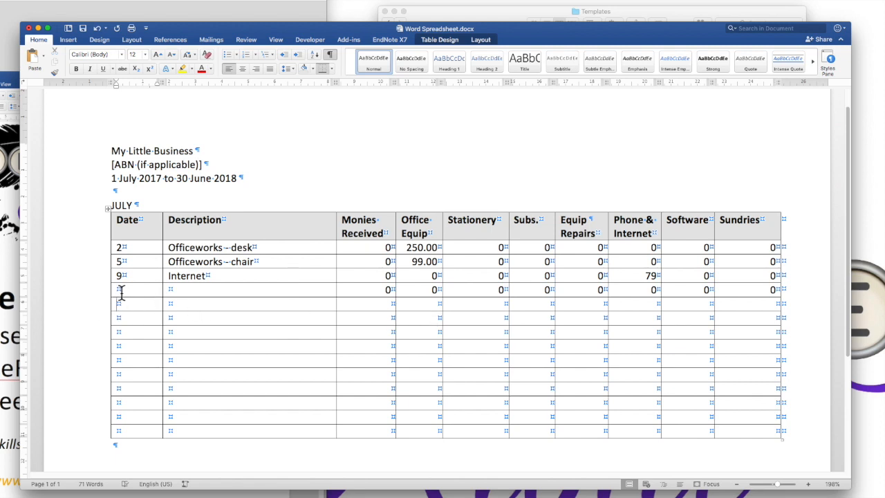
Fill the fourth entry row with date 10, description "XYZ" and Monies Received of 250.00
{"action": "type", "text": "10"}
{"action": "key", "text": "Tab"}
{"action": "type", "text": "XYZ"}
{"action": "key", "text": "Tab"}
{"action": "type", "text": "250.00"}
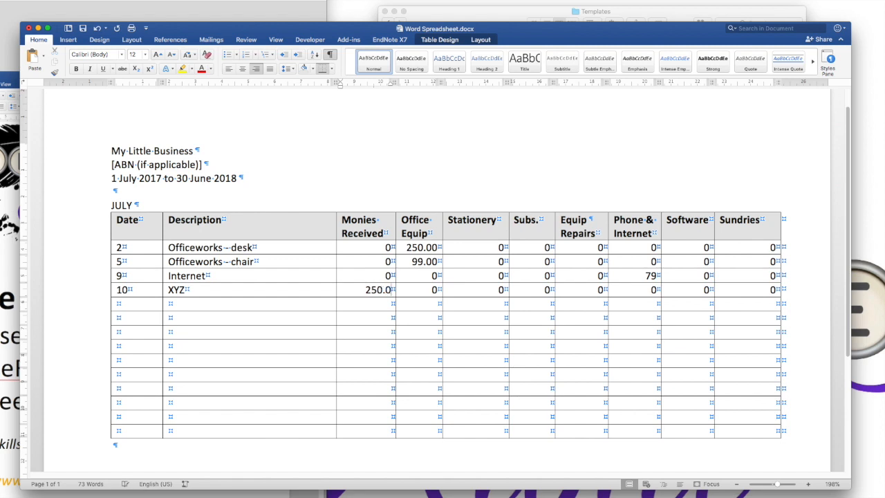
Fill the fifth entry row with date 11, description "ABC" and Monies Received of 900.00
{"action": "left_click", "coordinate": [119, 309]}
{"action": "type", "text": "11"}
{"action": "key", "text": "Tab"}
{"action": "type", "text": "ABC"}
{"action": "key", "text": "Tab"}
{"action": "type", "text": "900.00"}
{"action": "key", "text": "Tab"}
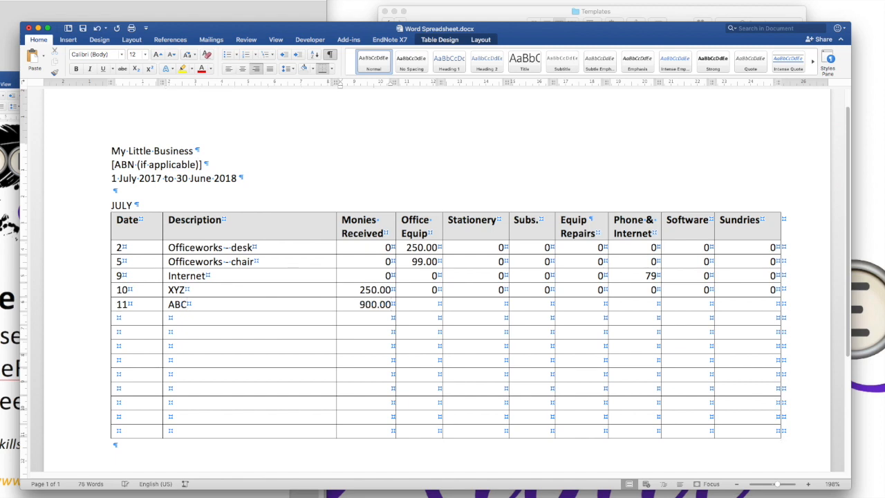
Complete the ABC row with 0 from Office Equip to Sundries and label the row below TOTAL in the Description column
{"action": "type", "text": "0\t0\t0\t0\t0\t0\t0"}
{"action": "left_click", "coordinate": [179, 316]}
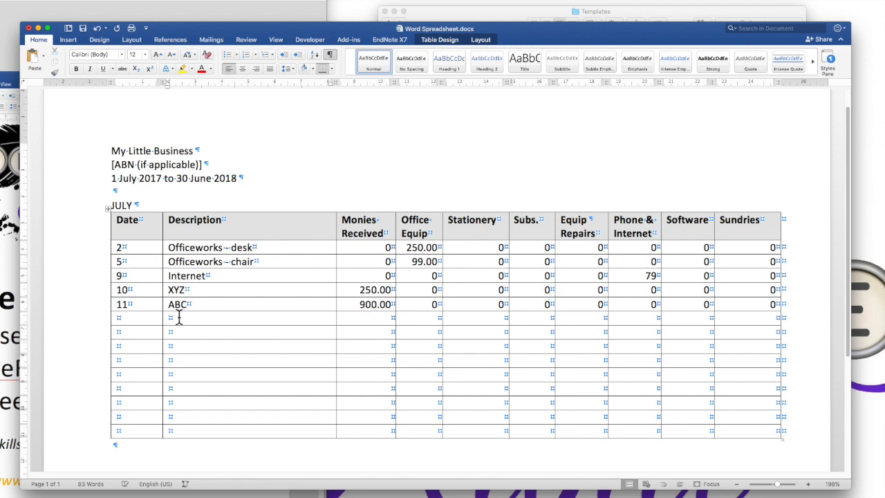
{"action": "type", "text": "TOTAL"}
Insert the formula =SUM(ABOVE) with number format #,##0.00 in the Monies Received cell of the TOTAL row
{"action": "left_click", "coordinate": [352, 317]}
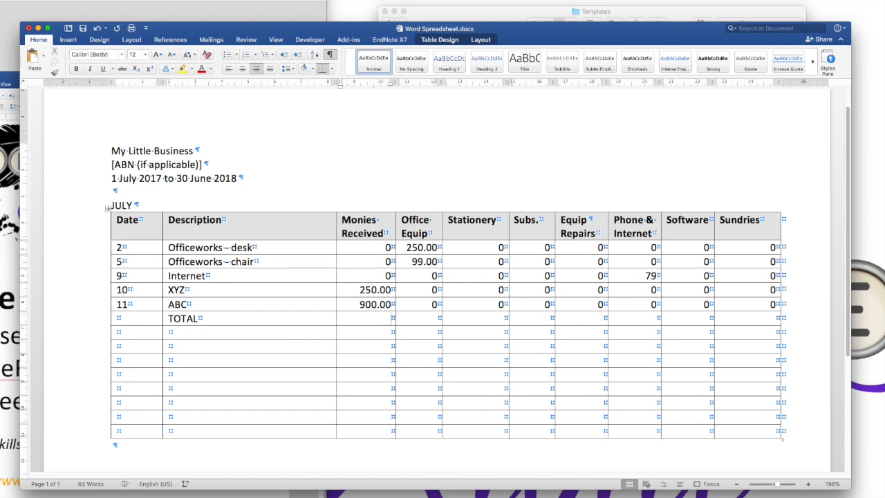
{"action": "left_click", "coordinate": [2, 0]}
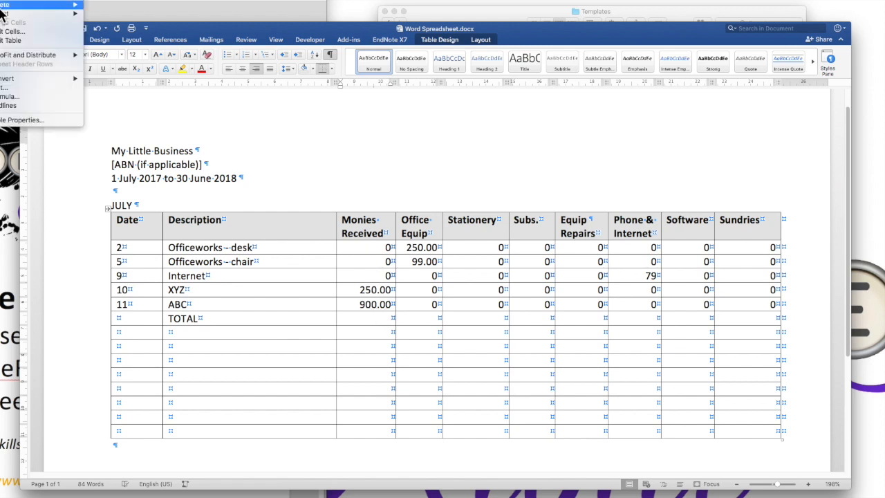
{"action": "left_click", "coordinate": [18, 99]}
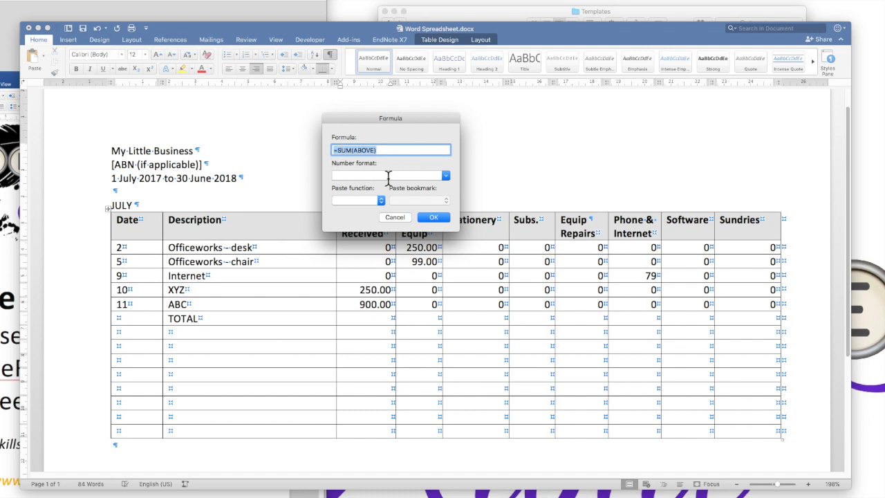
{"action": "left_click", "coordinate": [446, 176]}
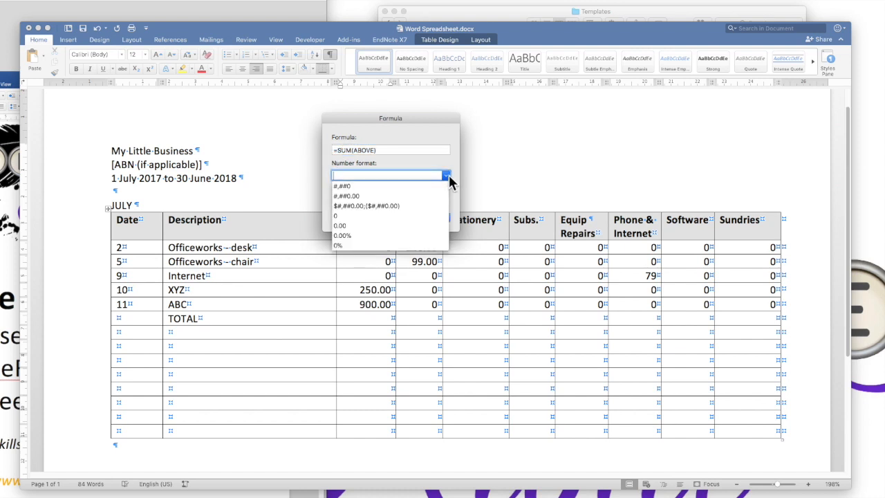
{"action": "left_click", "coordinate": [349, 196]}
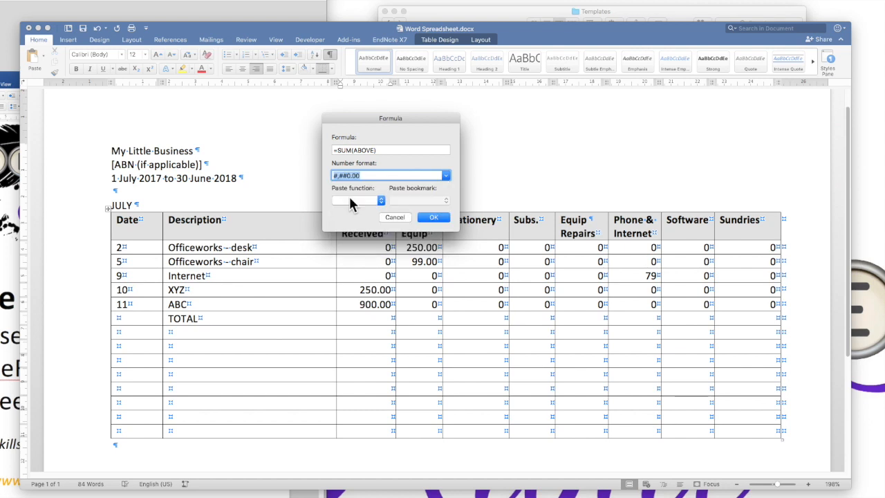
{"action": "left_click", "coordinate": [433, 217]}
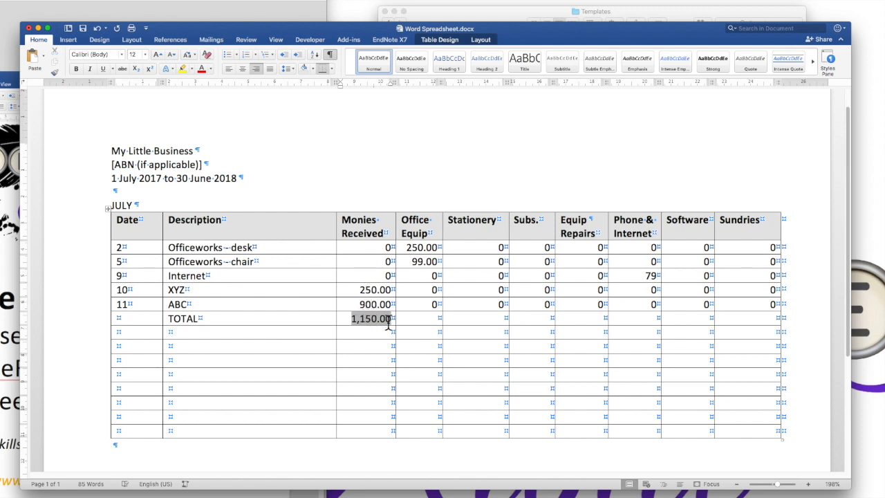
Total the Office Equip column in the TOTAL row with =SUM(ABOVE) and number format #,##0.00
{"action": "left_click", "coordinate": [425, 318]}
{"action": "left_click", "coordinate": [0, 0]}
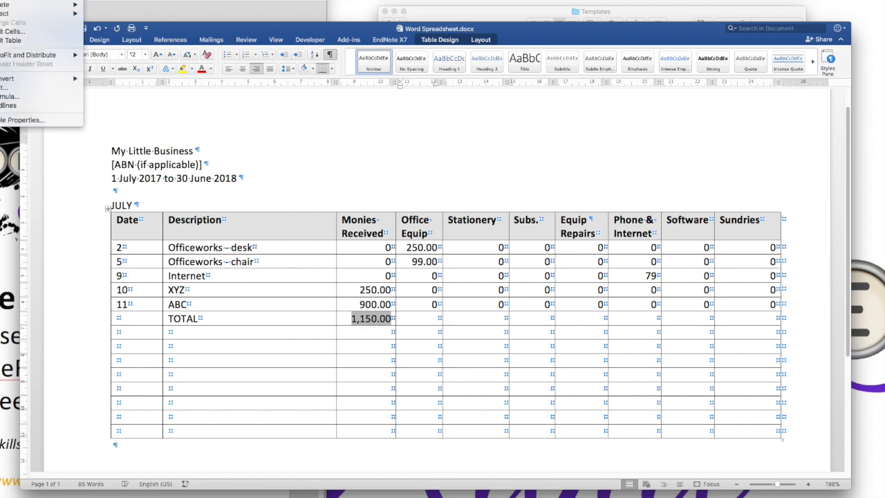
{"action": "left_click", "coordinate": [21, 96]}
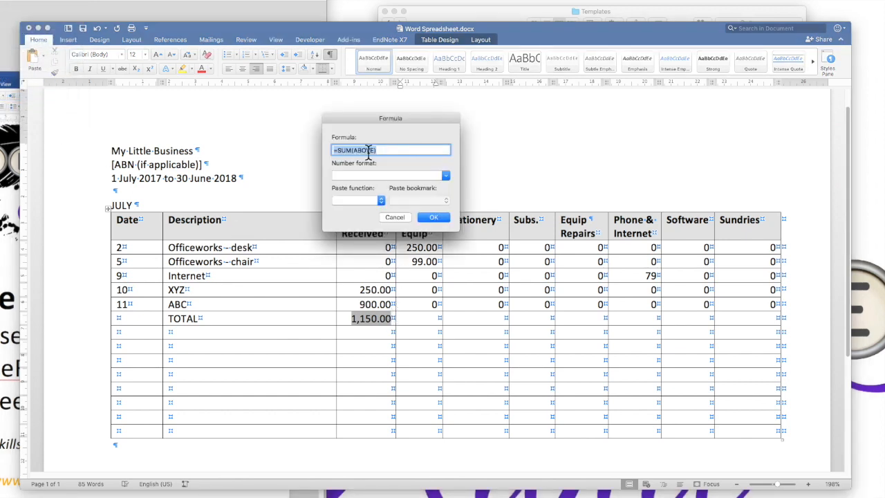
{"action": "left_click", "coordinate": [445, 176]}
{"action": "left_click", "coordinate": [342, 196]}
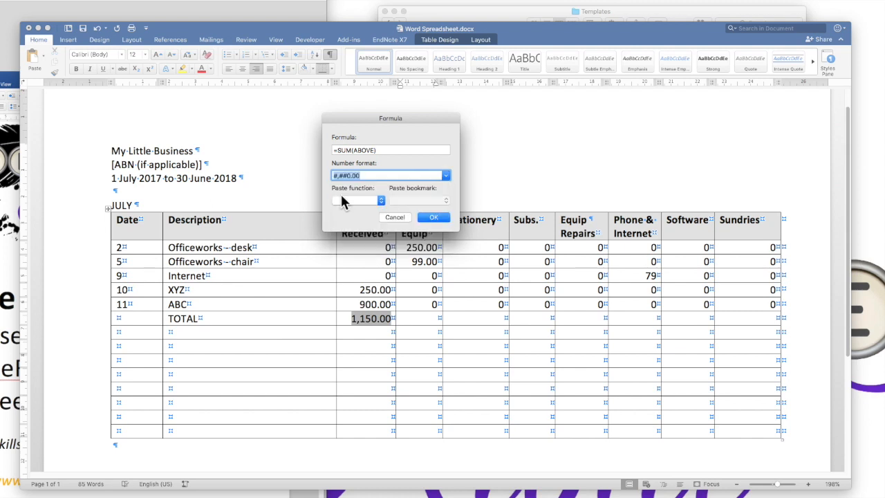
{"action": "left_click", "coordinate": [433, 218]}
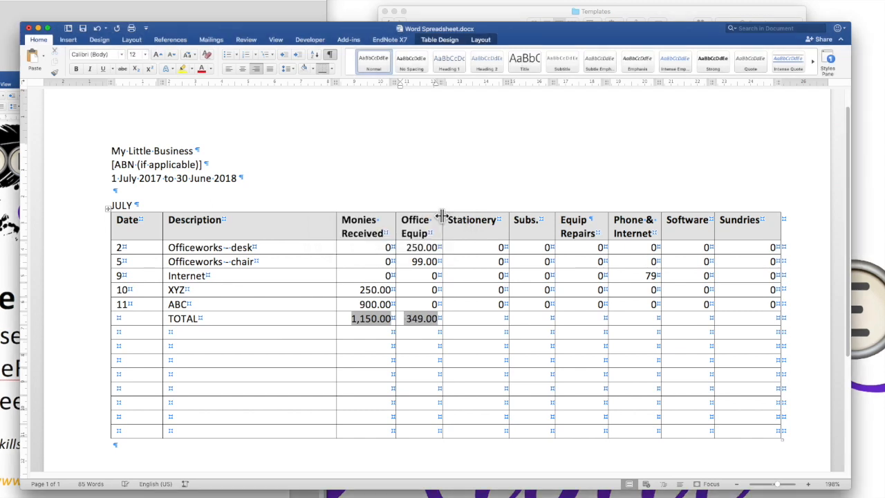
Copy the Office Equip total formula into the Stationery cell of the TOTAL row
{"action": "left_click", "coordinate": [497, 316]}
{"action": "left_click", "coordinate": [408, 320]}
{"action": "right_click", "coordinate": [408, 322]}
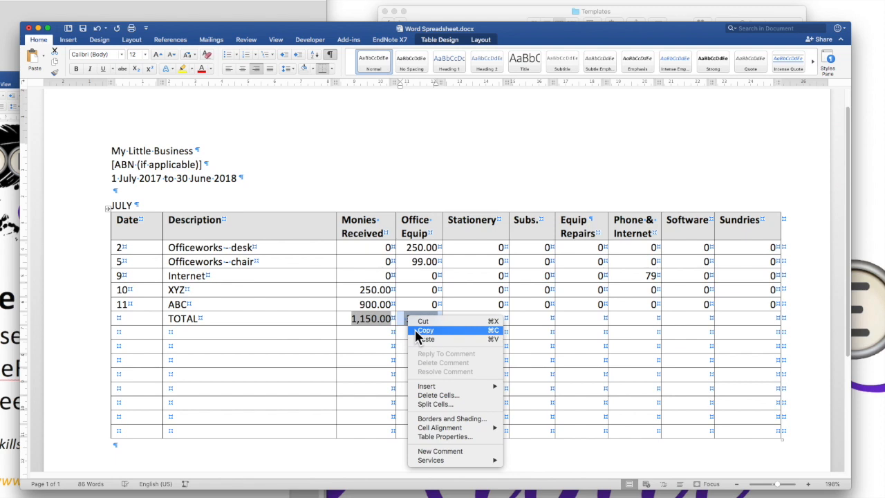
{"action": "left_click", "coordinate": [415, 330]}
{"action": "left_click", "coordinate": [446, 318]}
{"action": "right_click", "coordinate": [462, 315]}
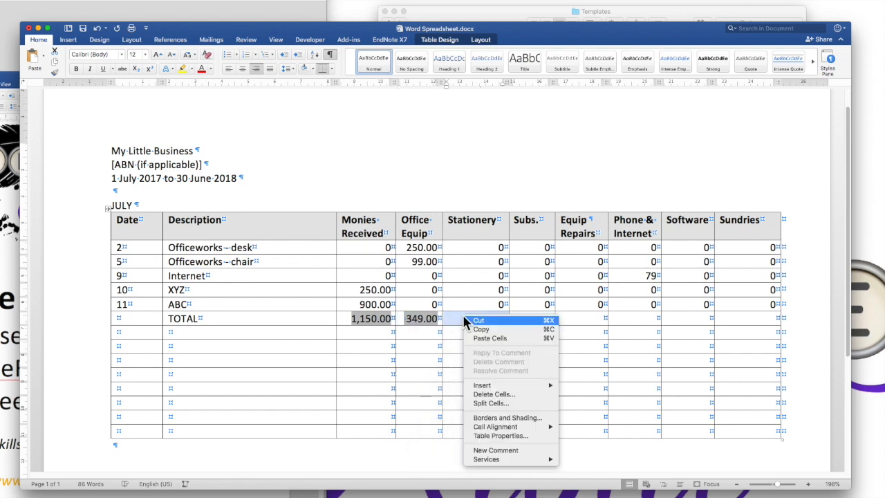
{"action": "left_click", "coordinate": [478, 337]}
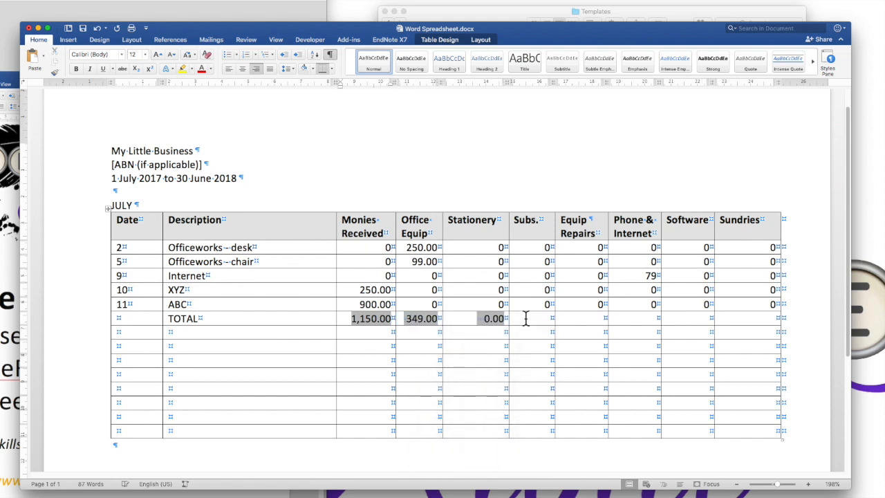
{"action": "left_click", "coordinate": [514, 316]}
{"action": "right_click", "coordinate": [516, 318]}
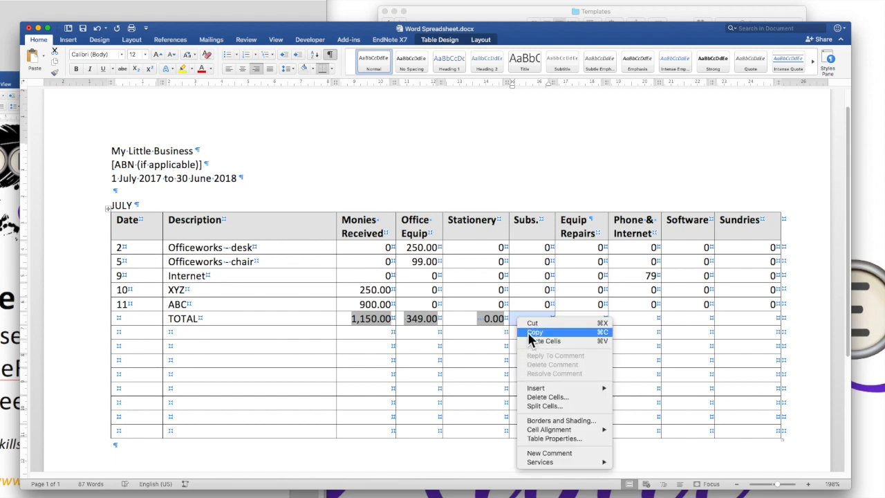
{"action": "left_click", "coordinate": [473, 309]}
{"action": "left_click", "coordinate": [470, 317]}
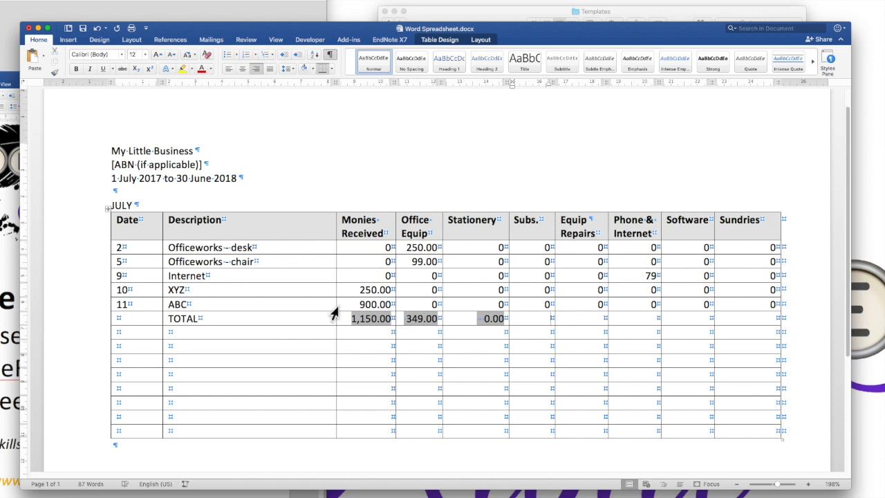
{"action": "left_click", "coordinate": [533, 323]}
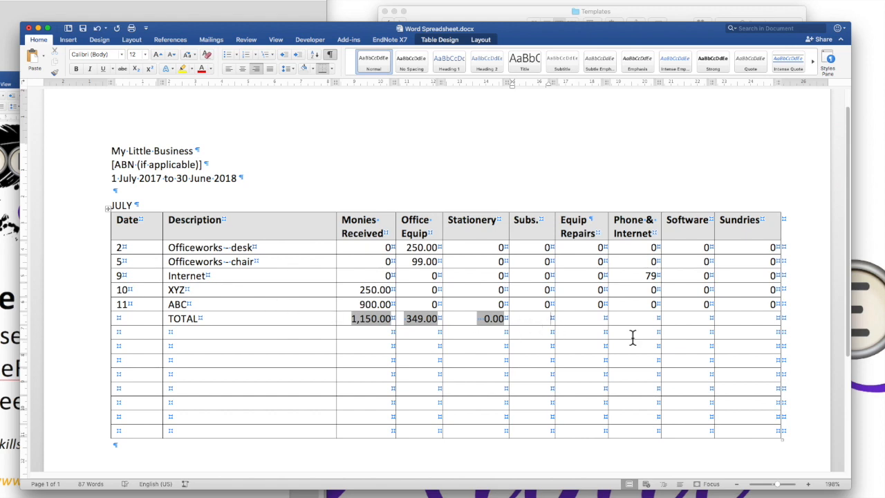